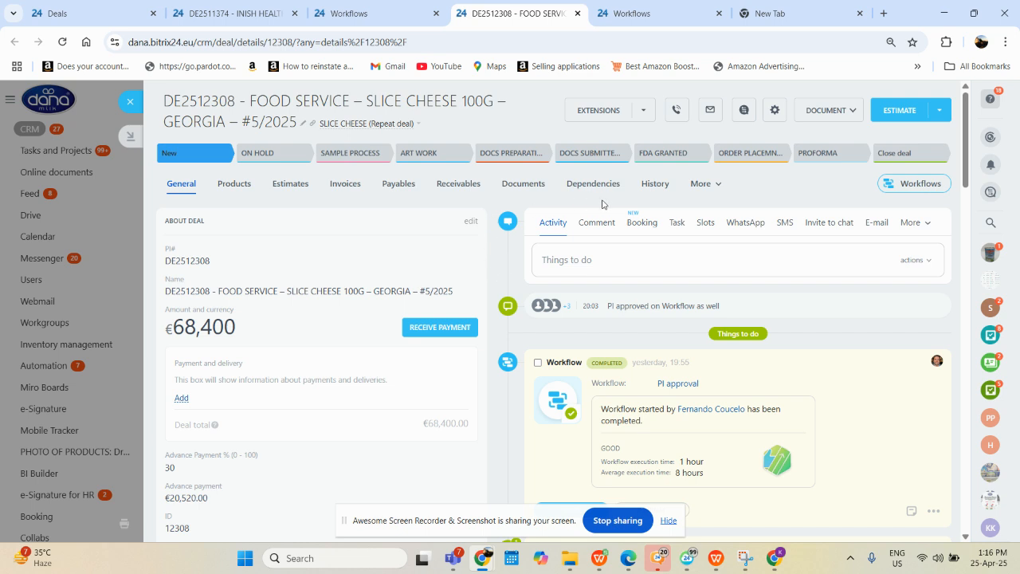
Start the PI approval workflow for the slice cheese Georgia deal, continue to its invoice parameters and run it
left_click(914, 184)
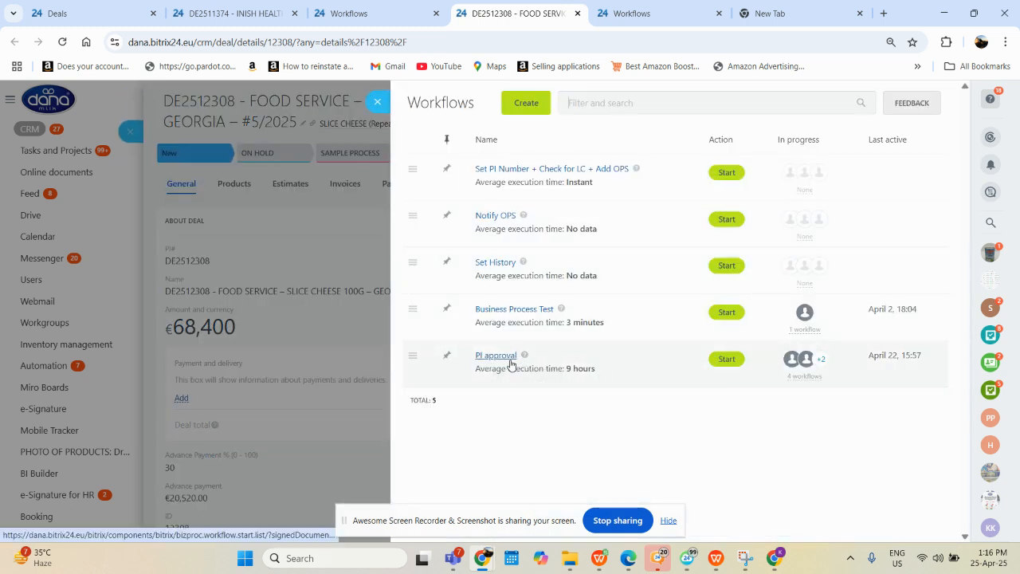
left_click(728, 360)
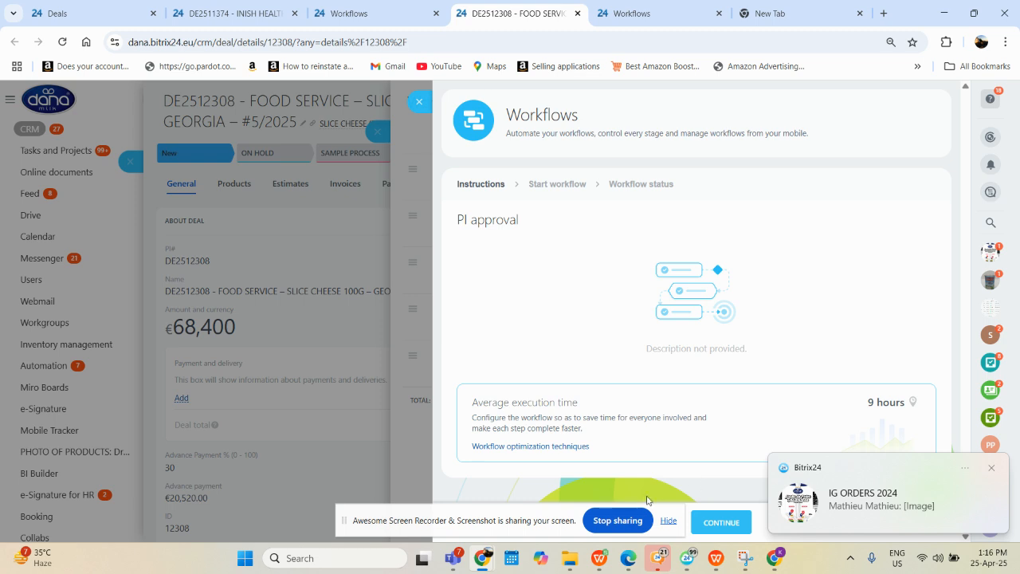
left_click_drag(541, 525, 272, 447)
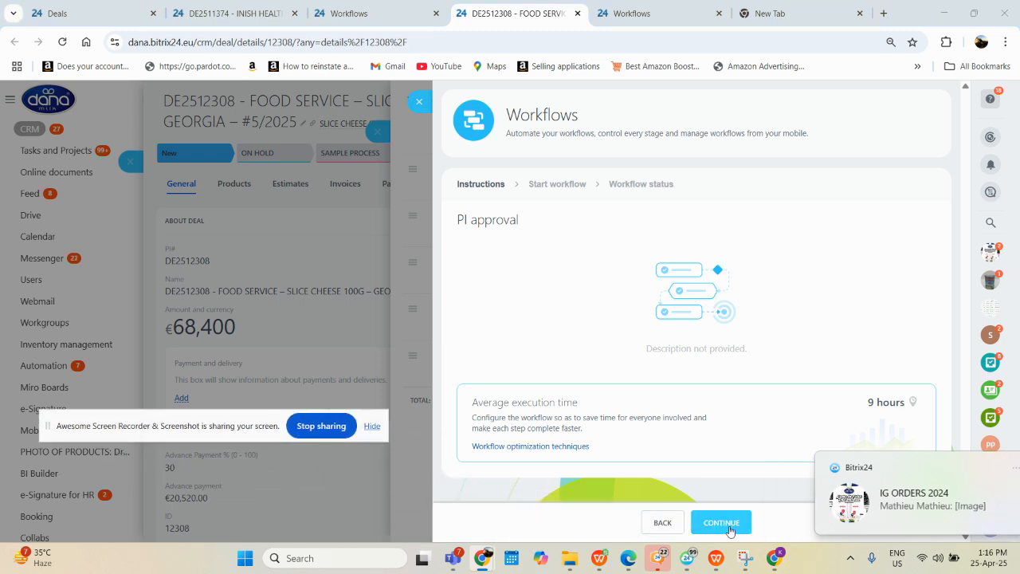
left_click(727, 527)
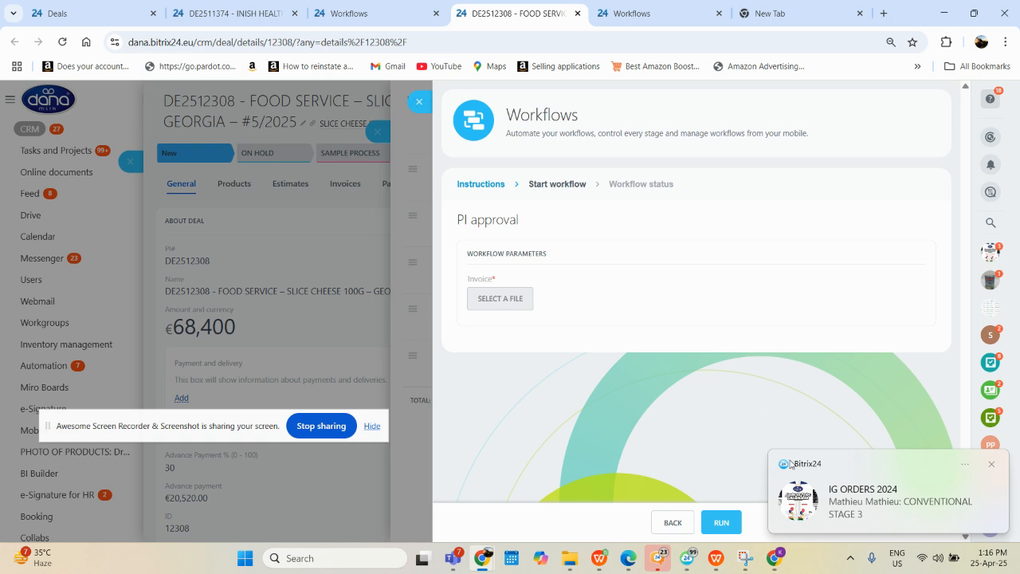
left_click(723, 526)
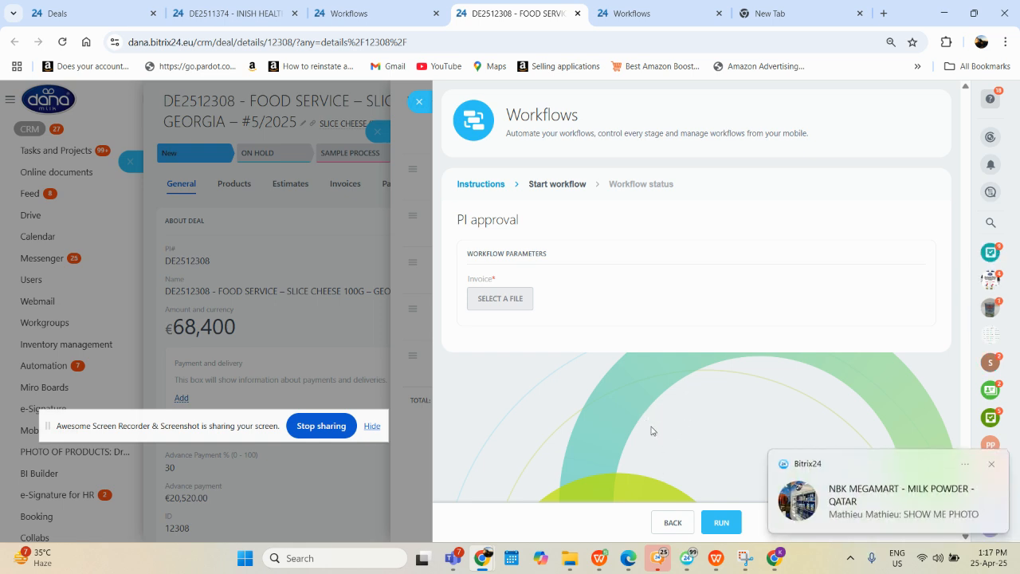
Switch to the Bitrix24 desktop window and open the PI approval assignment for the HD CARGO EXPRESS deal from the Automation workflows
left_click(687, 558)
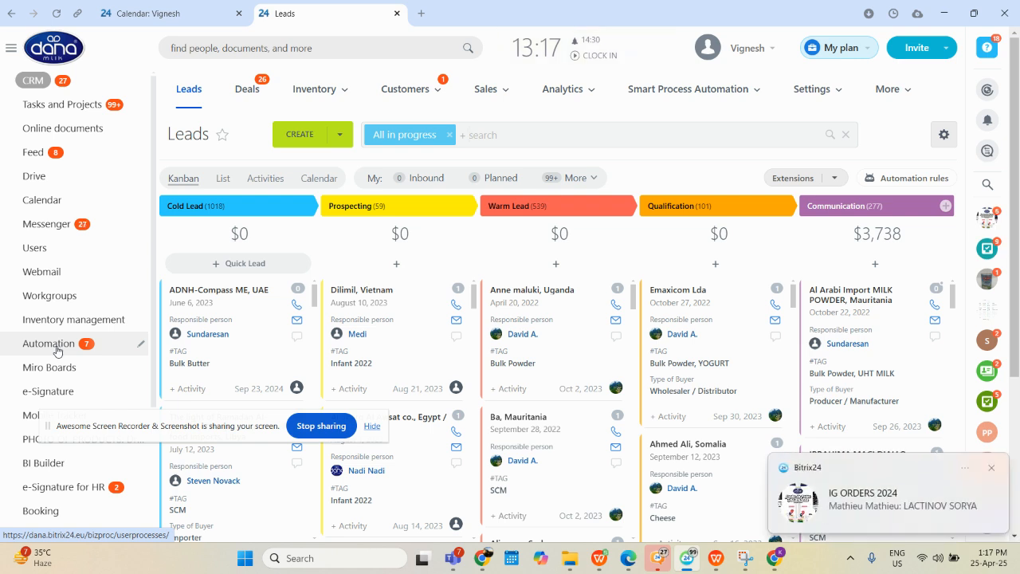
left_click(57, 352)
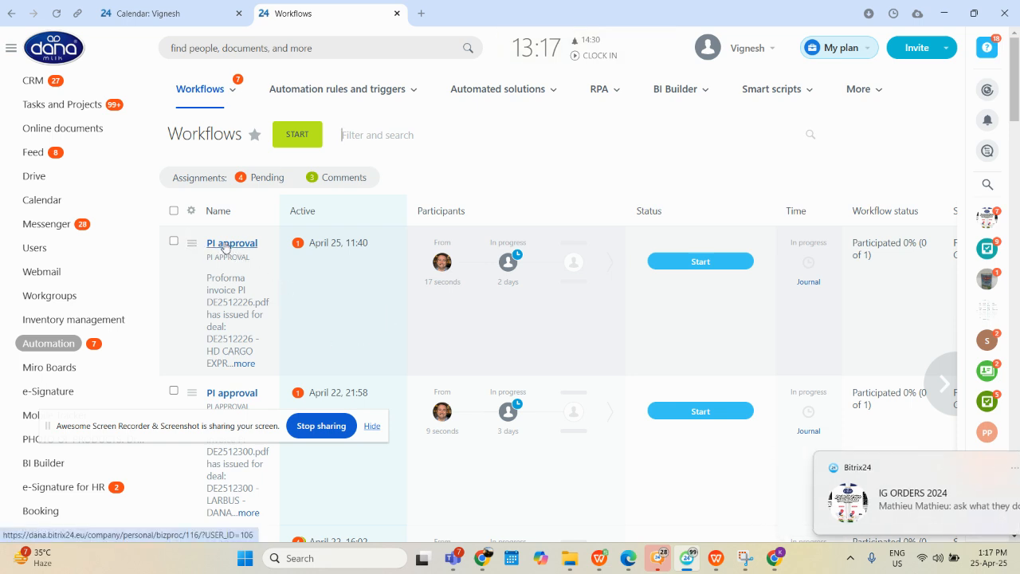
left_click(230, 246)
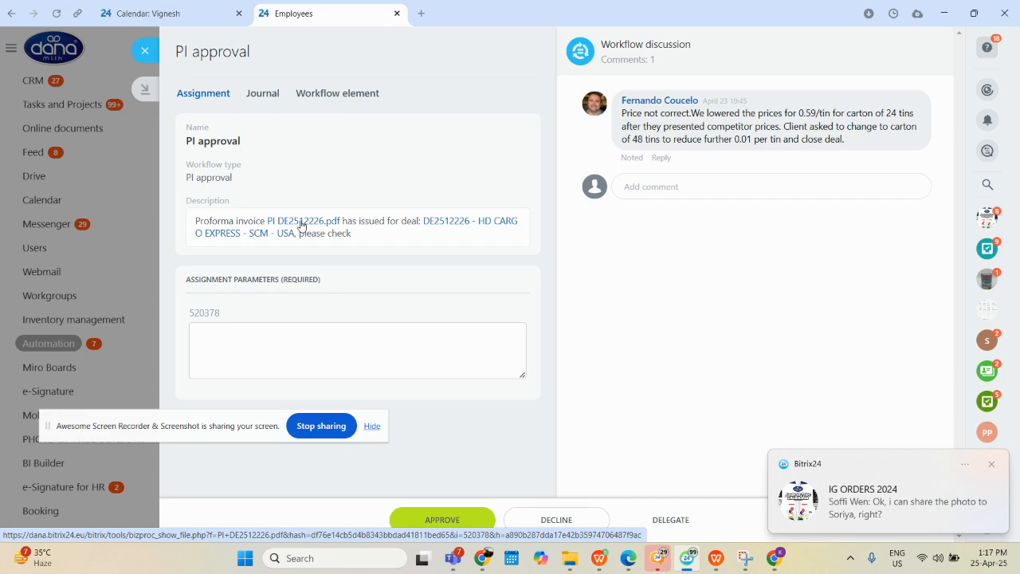
Review the HD CARGO EXPRESS proforma invoice PDF attached to the assignment, from customer details to bank details and signatures
left_click(313, 225)
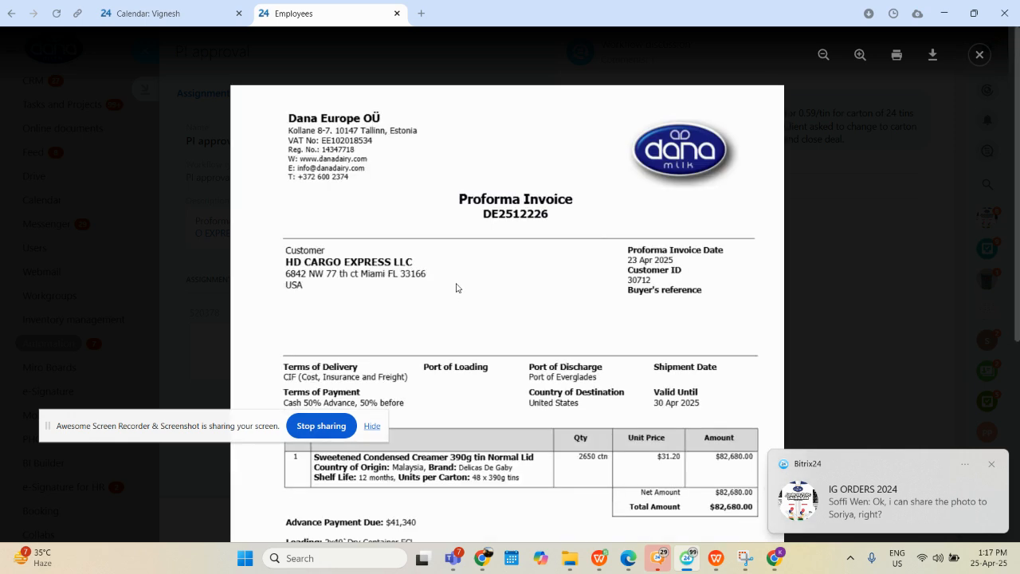
scroll(540, 239, "down", 3)
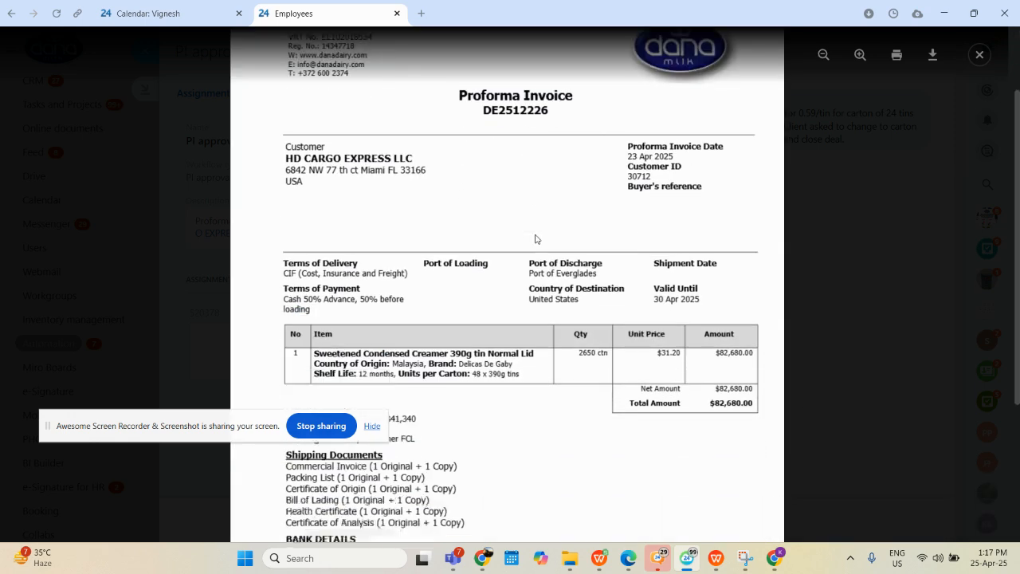
scroll(576, 242, "down", 2)
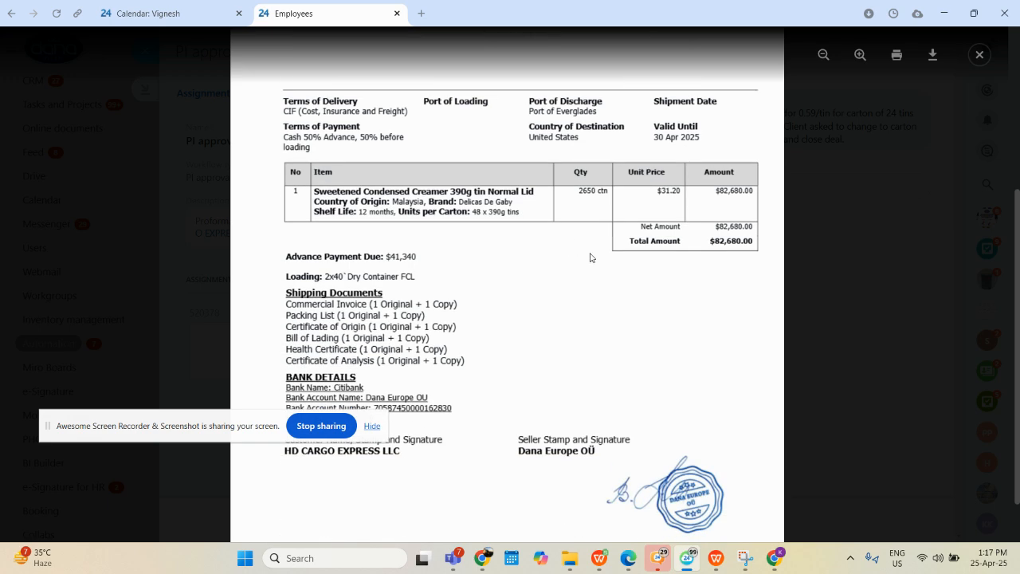
scroll(590, 263, "down", 1)
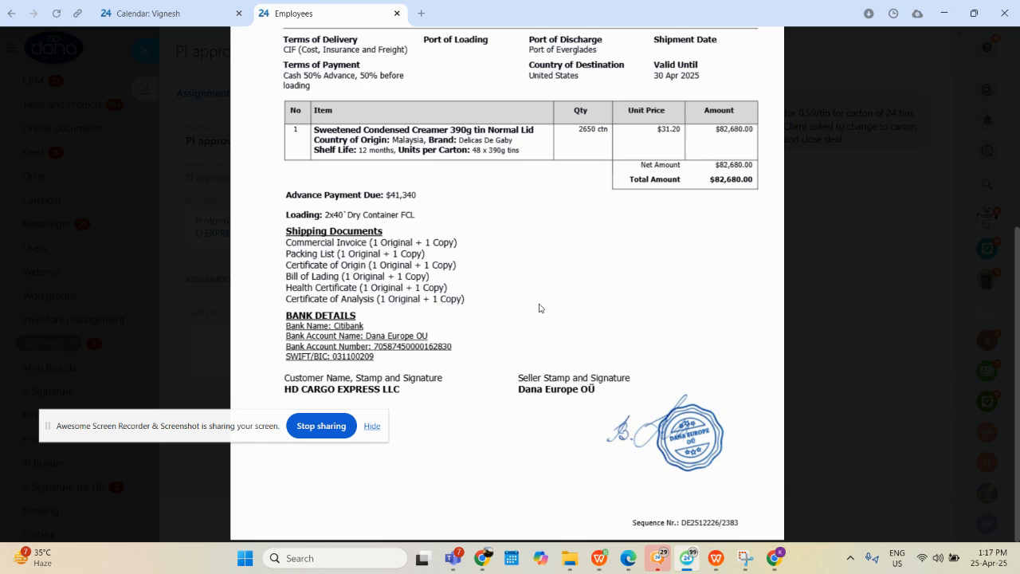
scroll(562, 335, "up", 5)
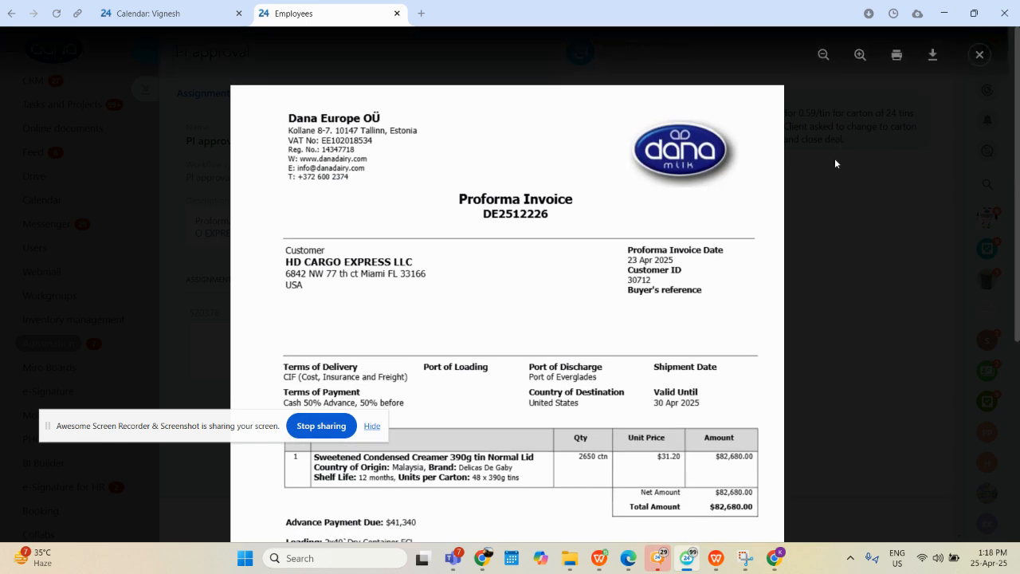
left_click(980, 55)
Draft a comment mentioning the final approver: "The Proforma Invoice is approved, Please check and kindly give your final approval."
left_click(693, 190)
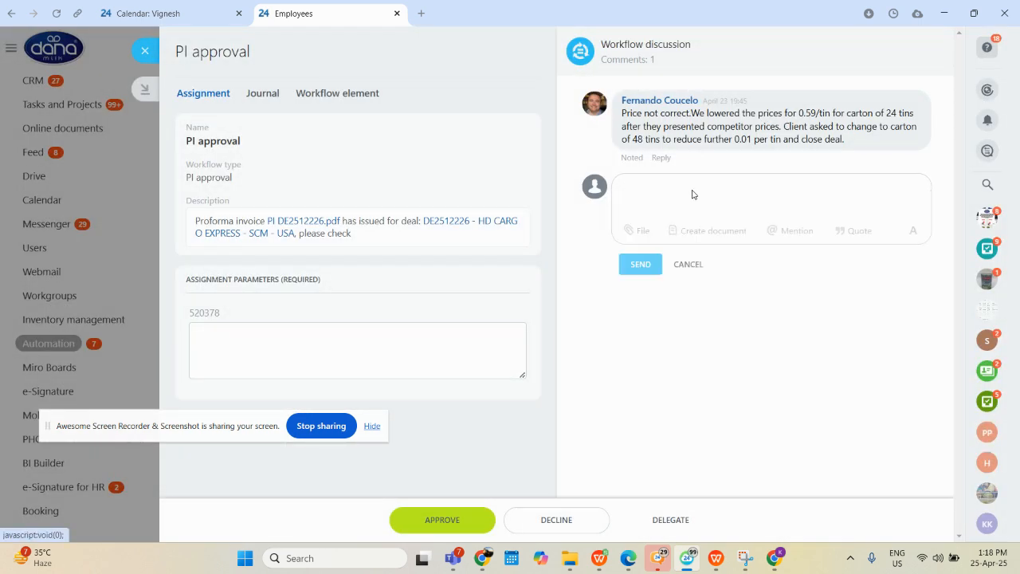
type("Mr @math")
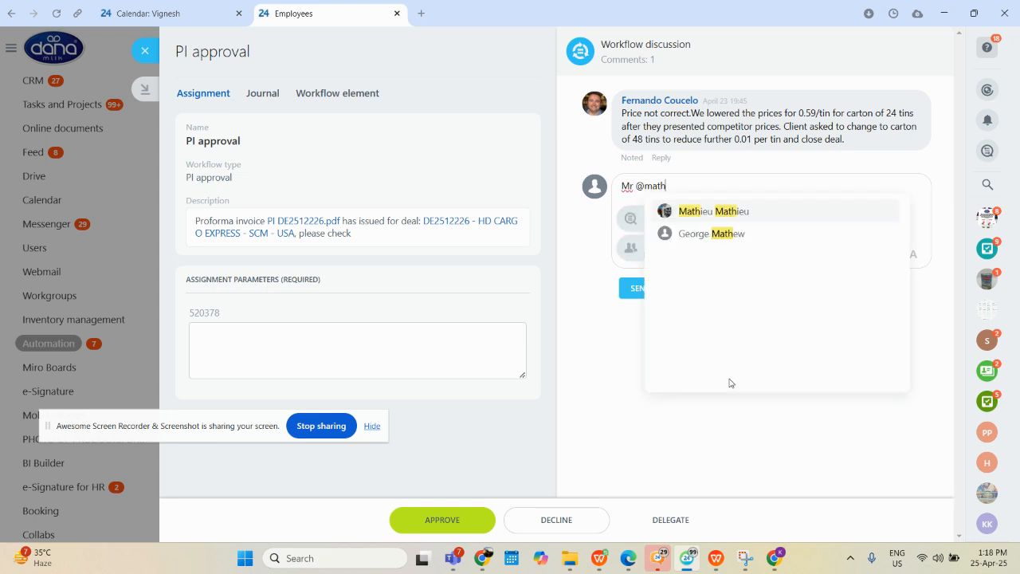
left_click(722, 212)
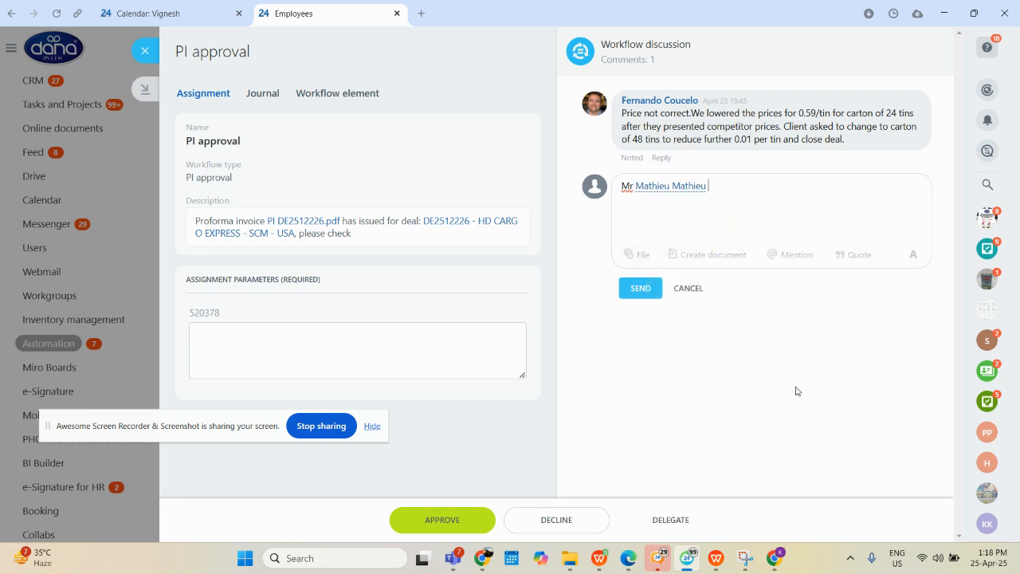
type(", The Proforma Invoice is approved, ")
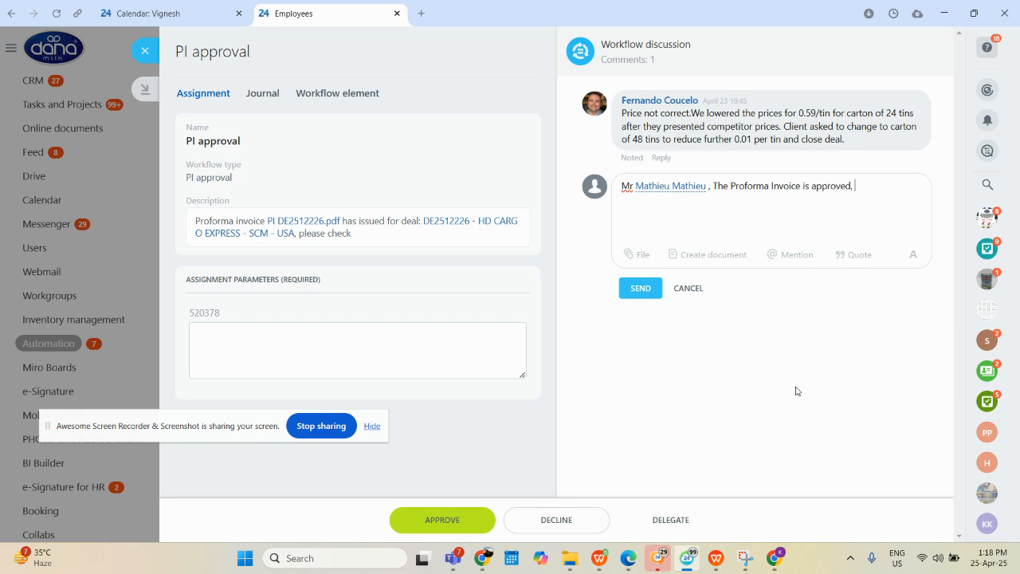
type("Please check and kindly giv")
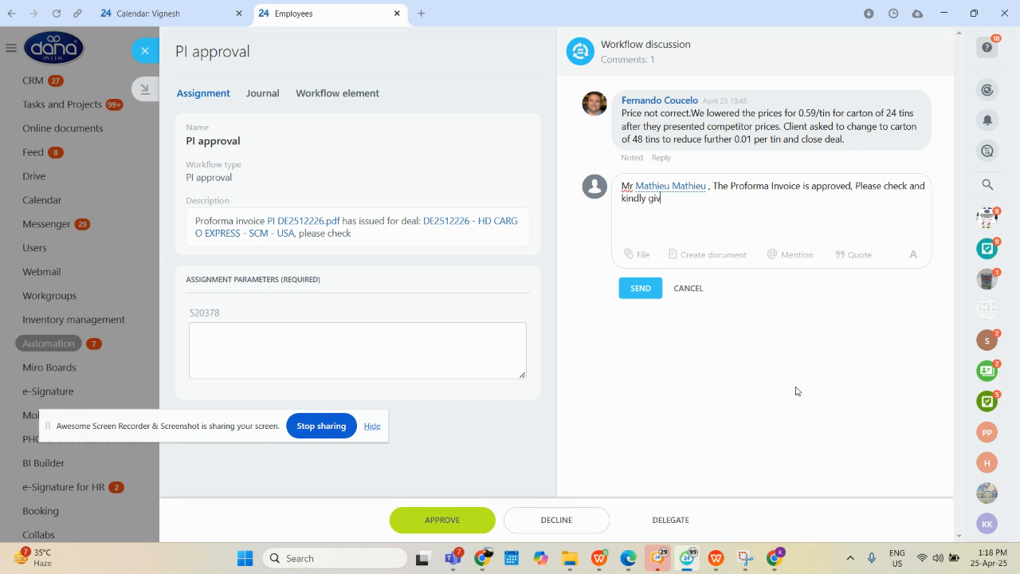
type("e your final approval.")
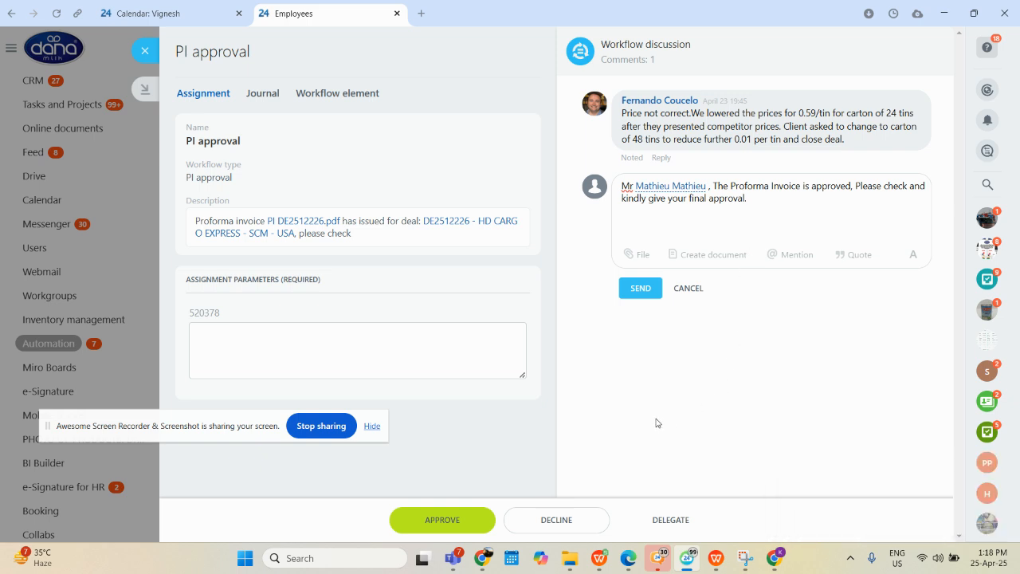
View the employees to whom the PI approval assignment can be delegated, without choosing one
left_click(675, 527)
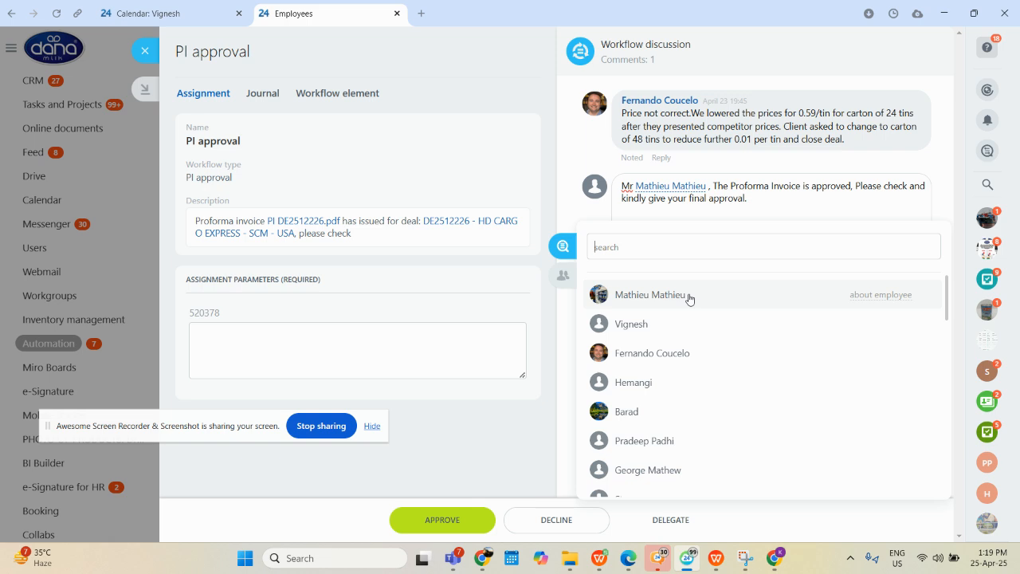
left_click(567, 201)
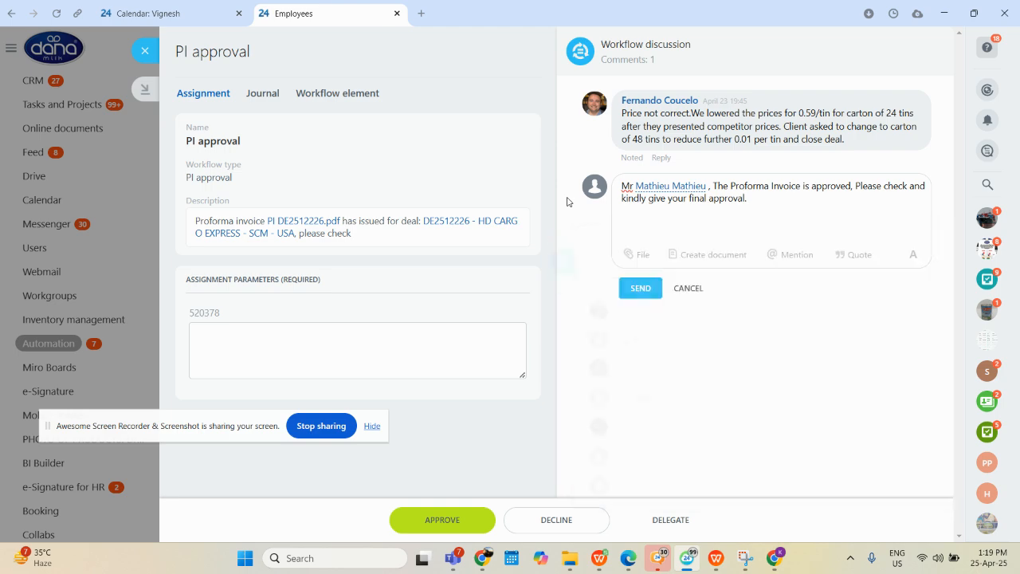
Recheck the proforma invoice PDF, including its payment terms, amounts and bank details
left_click(313, 224)
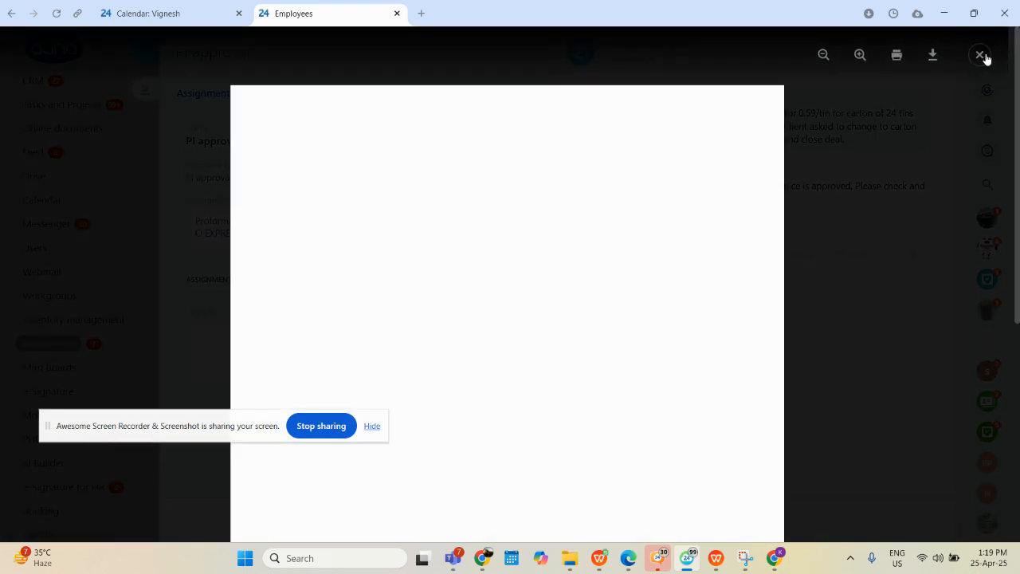
left_click(980, 56)
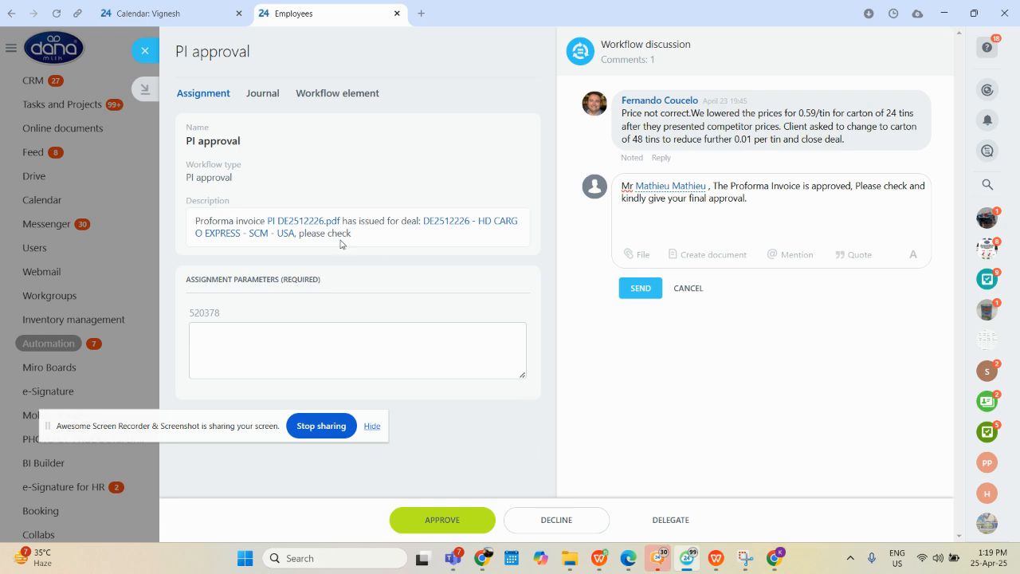
left_click(315, 222)
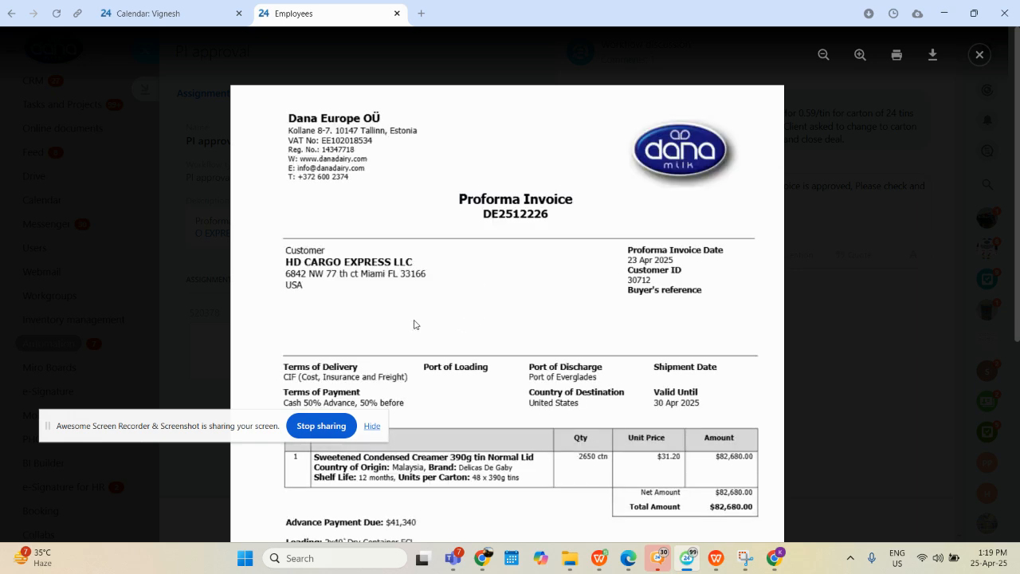
scroll(417, 325, "down", 2)
scroll(507, 373, "down", 2)
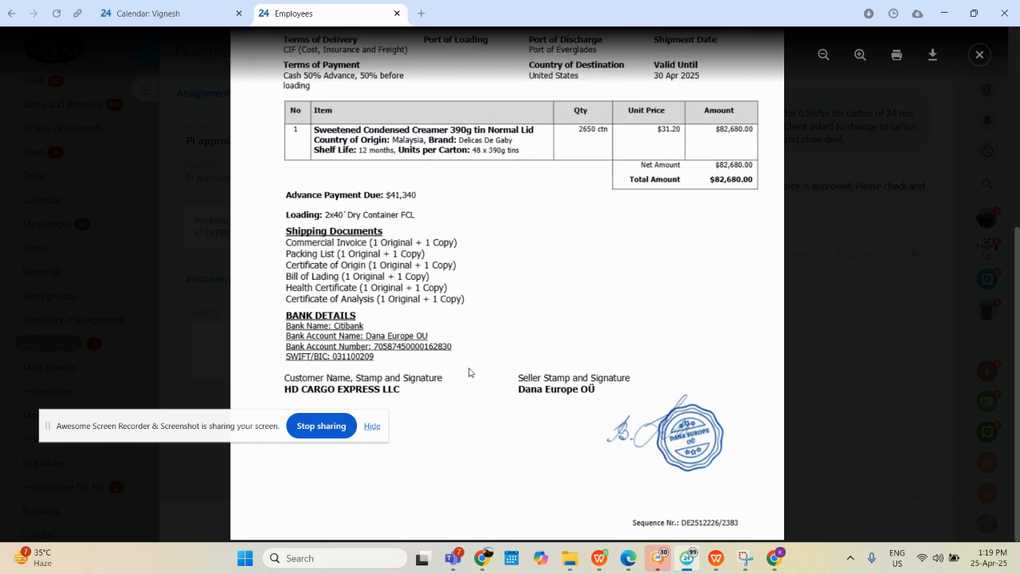
scroll(606, 358, "up", 4)
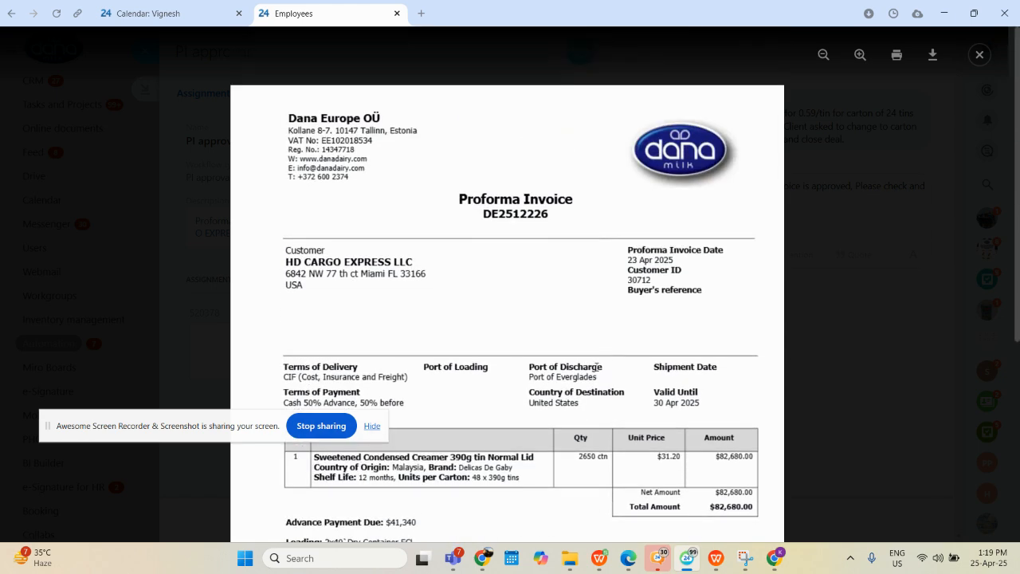
left_click(979, 54)
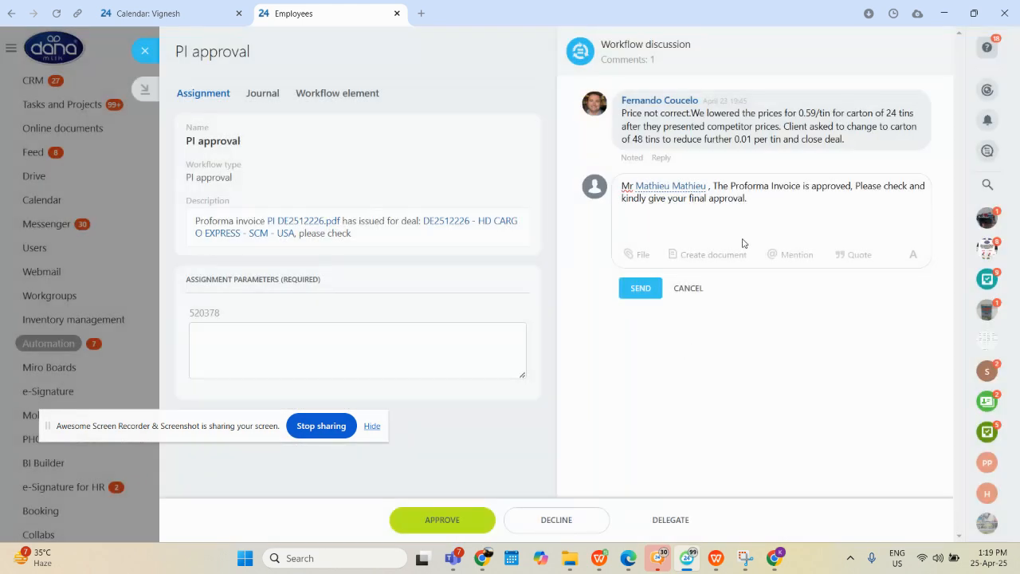
Replace the draft comment with a mention of the earlier commenter and "Please revise the bank details to Citadele."
left_click_drag(762, 208, 612, 188)
key("BackSpace")
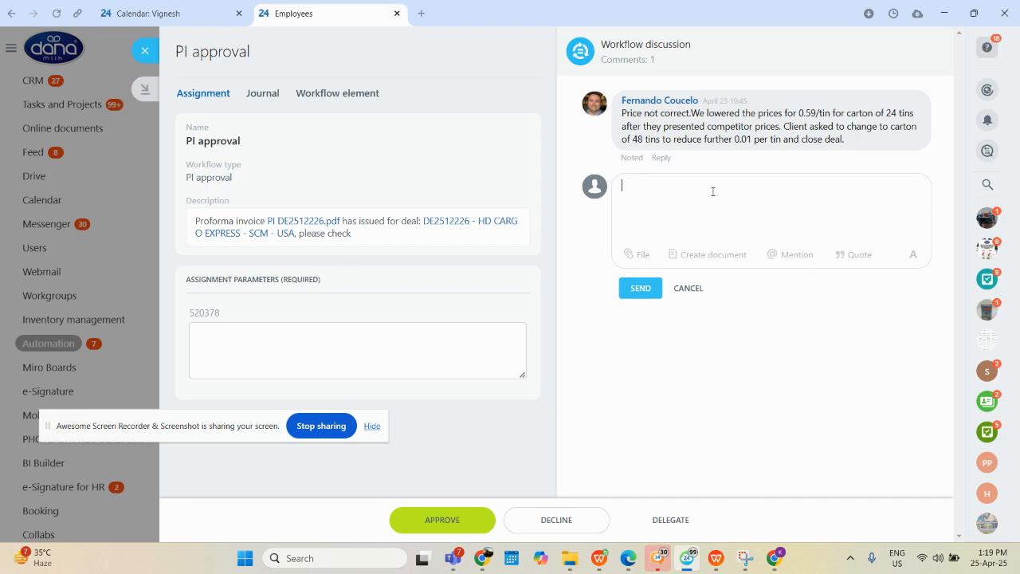
type("Mr @fer")
left_click(713, 211)
type("Ple")
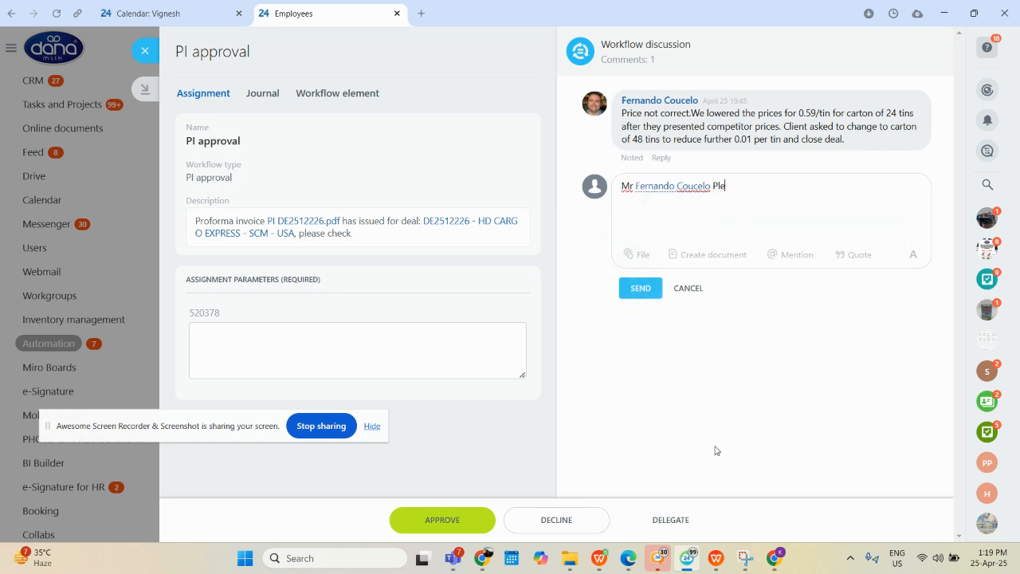
type("ase revise the bank detai")
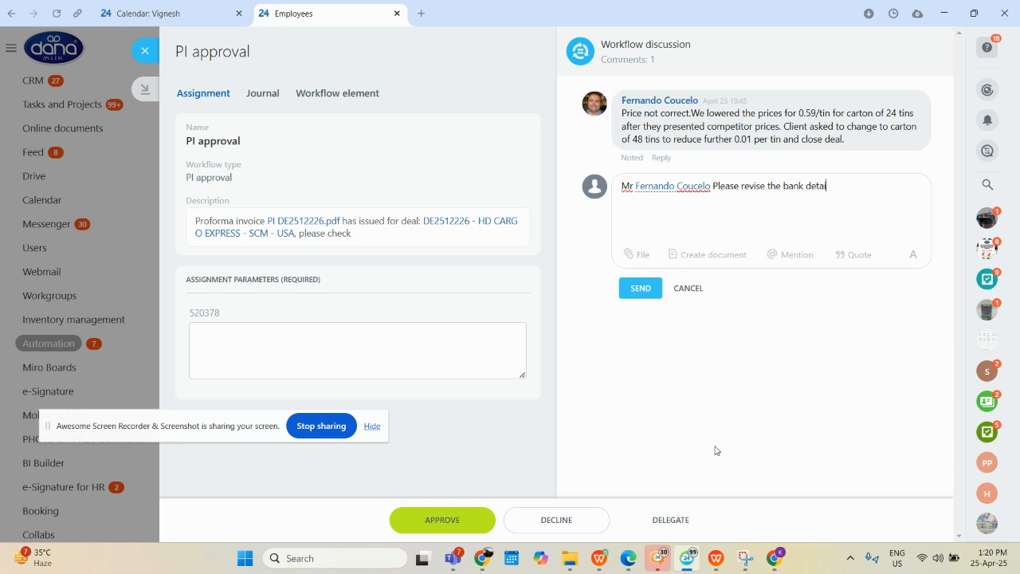
type("ls to Citadele")
key("BackSpace")
key("BackSpace")
Replace the draft comment with a mention of the signed-in user and "Revised Proforma copy attached , Check and approve"
left_click_drag(891, 184, 577, 198)
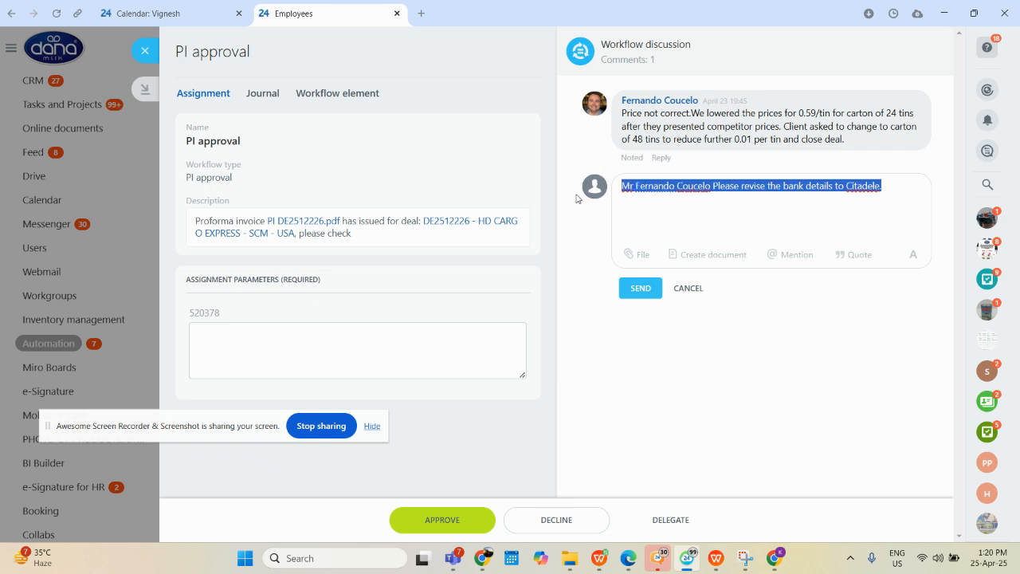
key("BackSpace")
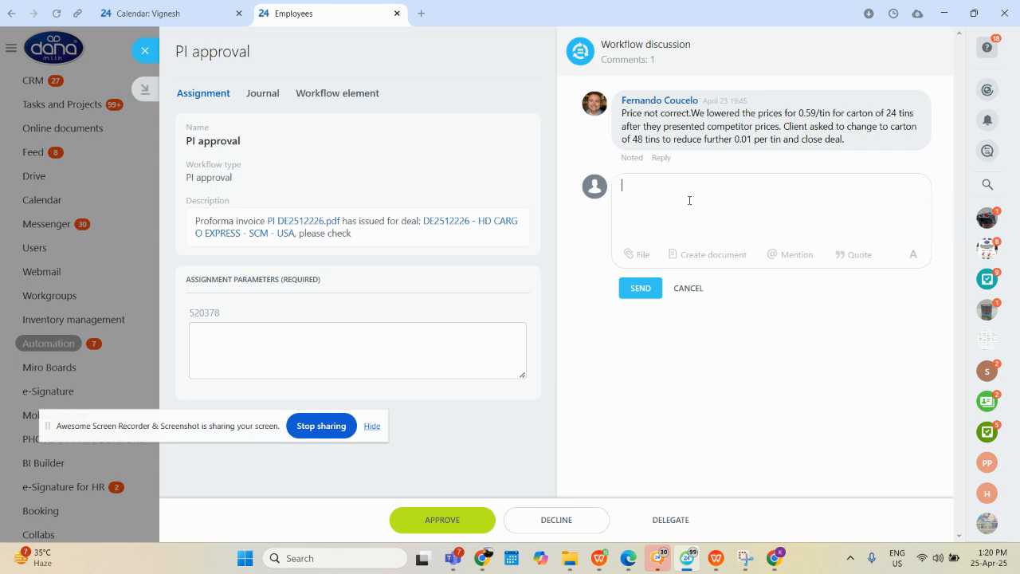
type("@vign")
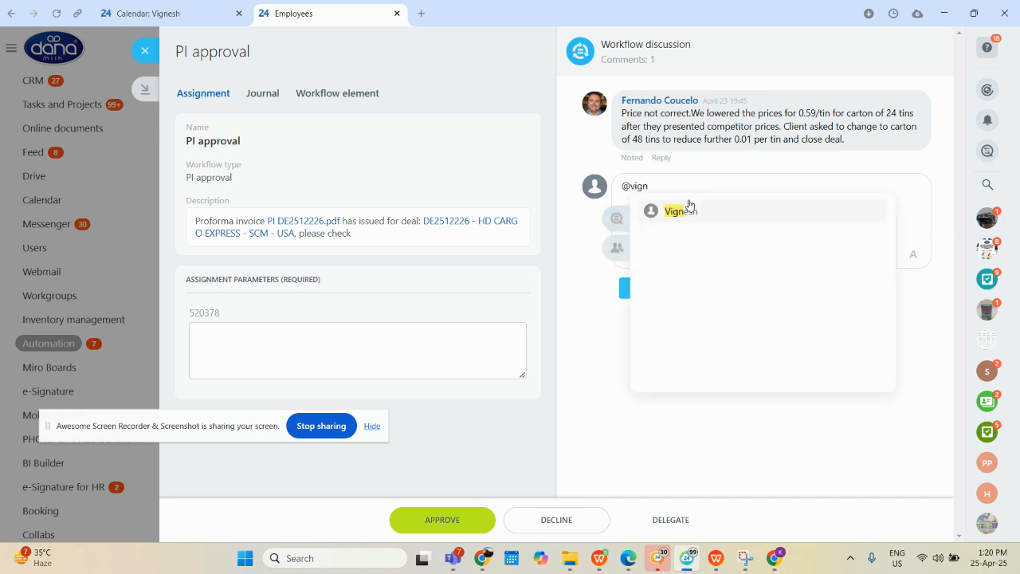
left_click(688, 211)
type("Revised Profor")
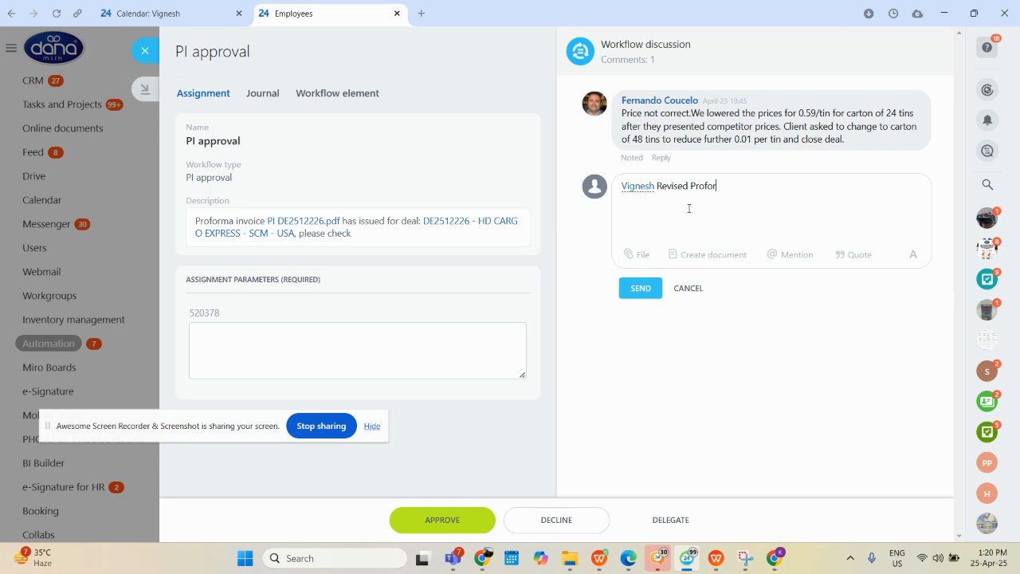
type("ma copy attached ")
type("Pease")
key("BackSpace")
key("BackSpace")
key("BackSpace")
key("BackSpace")
type("Check and approve")
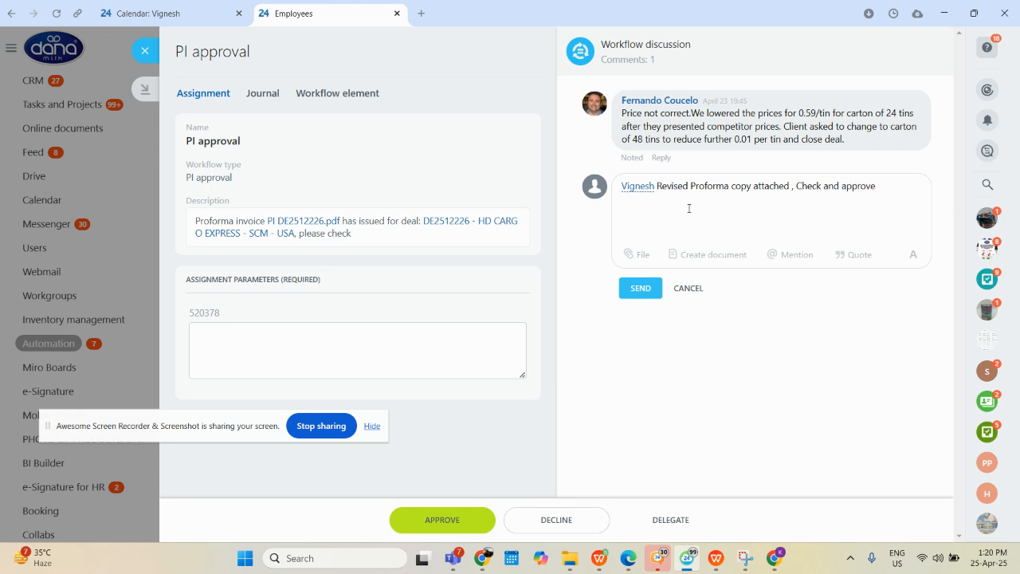
Show the file attachment options for the workflow discussion comment, and clear the whole draft comment without sending it
left_click(630, 254)
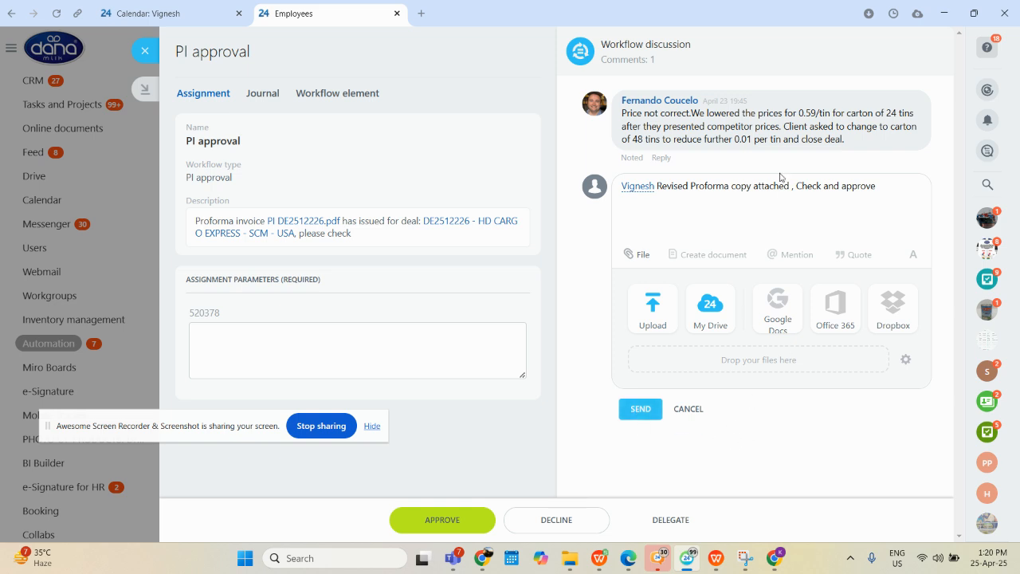
left_click_drag(887, 186, 570, 193)
key("BackSpace")
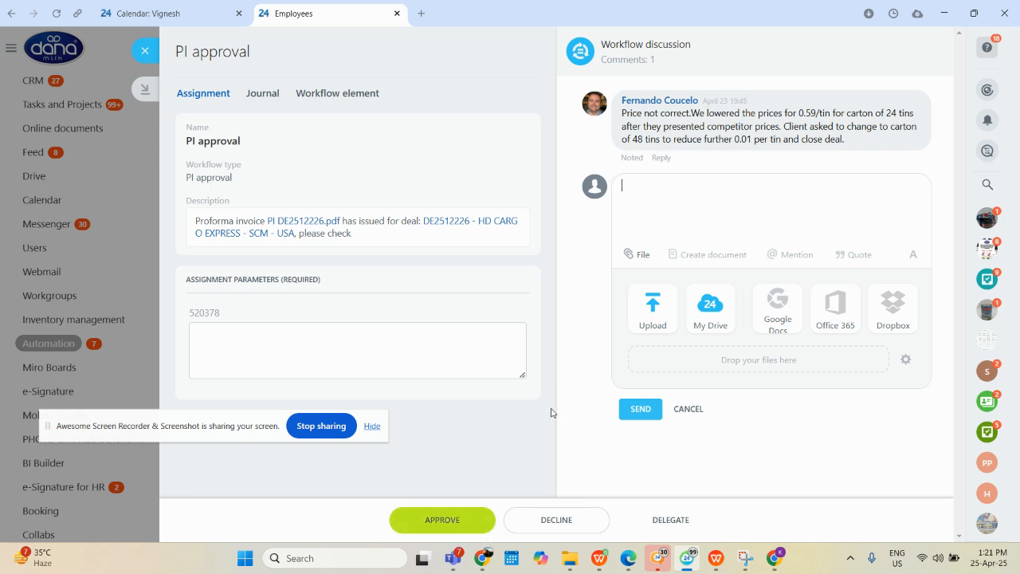
Switch to deal DE2512308 in Chrome, close the unstarted PI approval workflow form, and check the workflow's status in the deal timeline
mouse_move(480, 560)
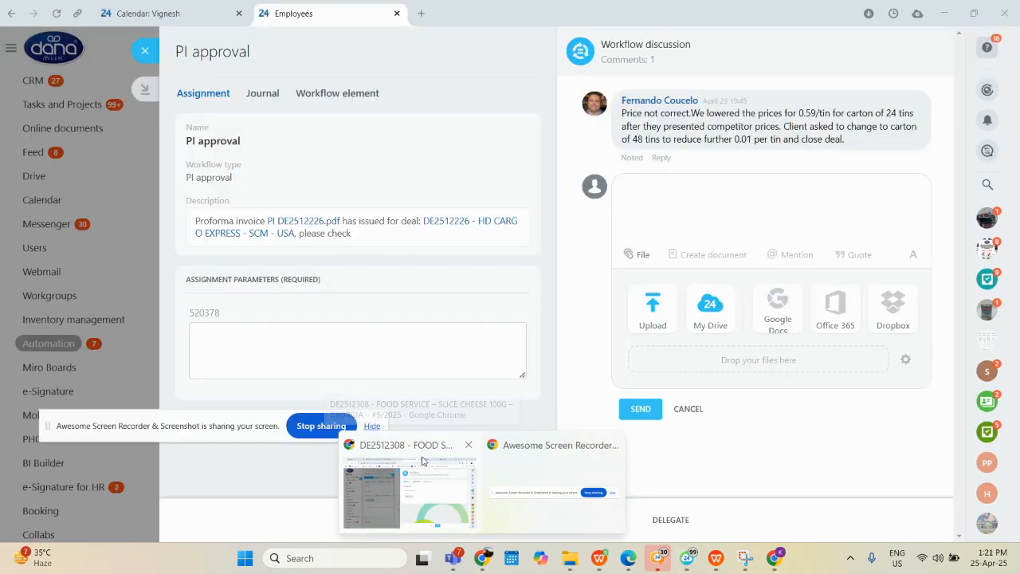
left_click(423, 461)
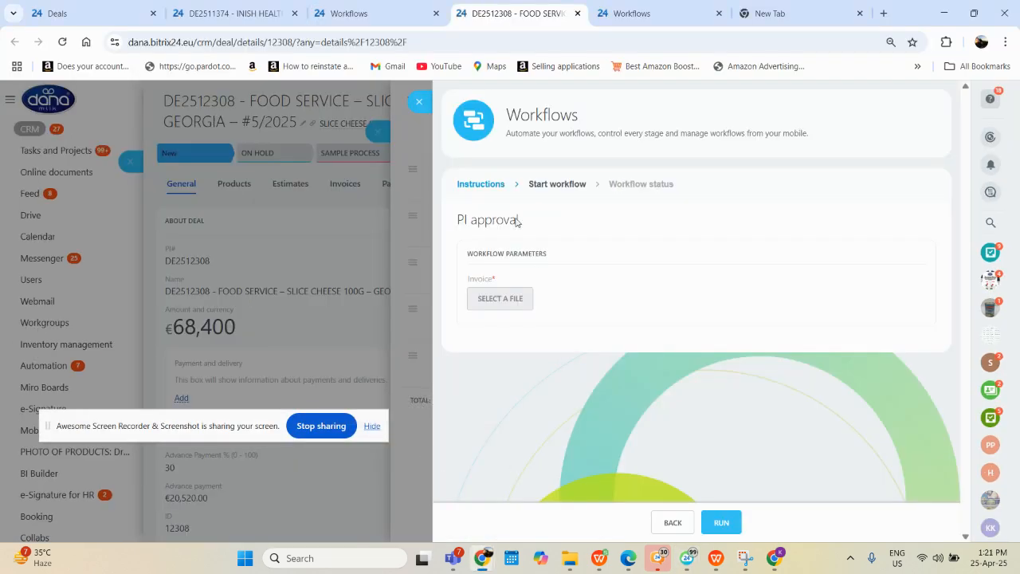
left_click(420, 106)
left_click(378, 113)
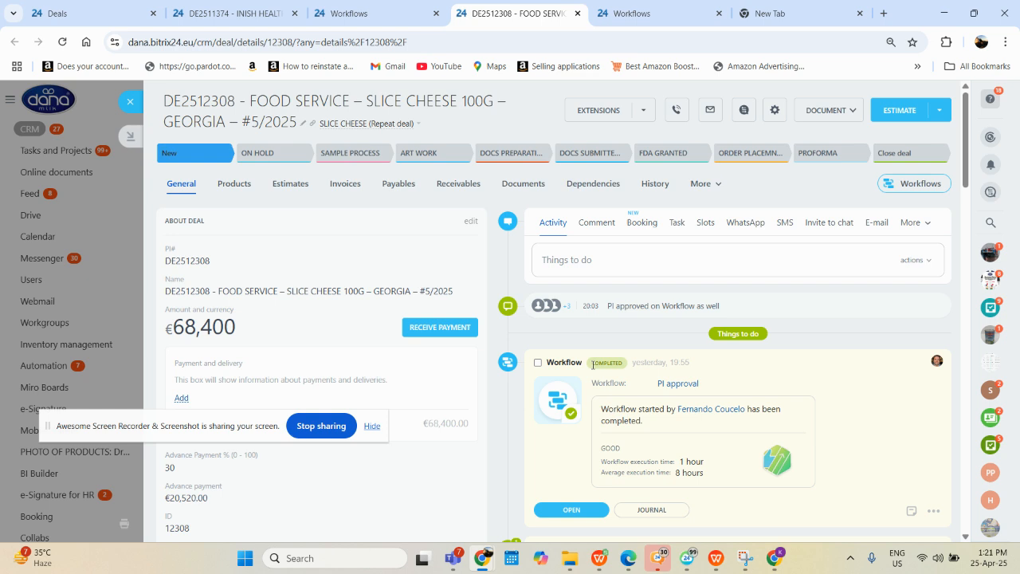
left_click_drag(594, 365, 630, 366)
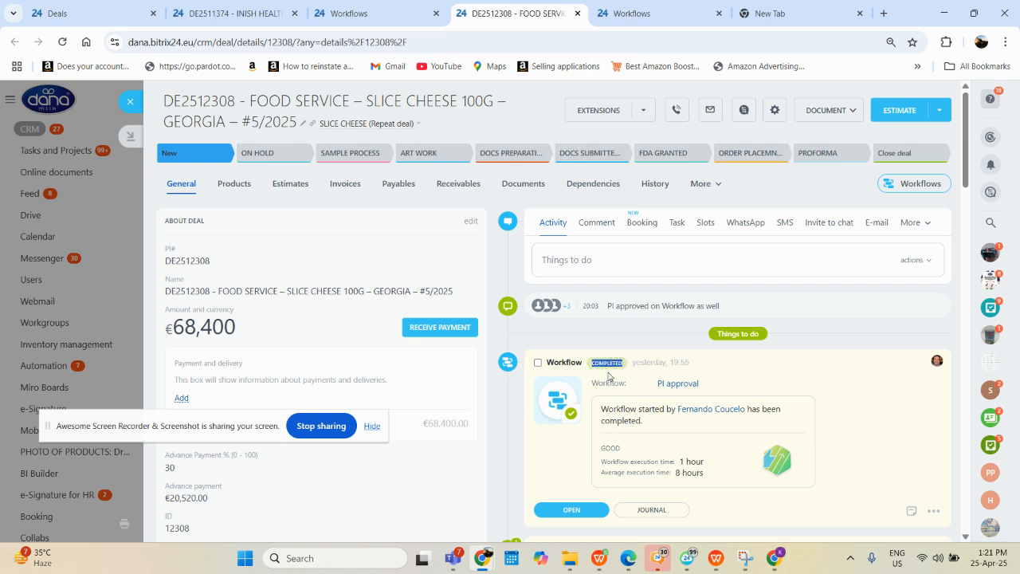